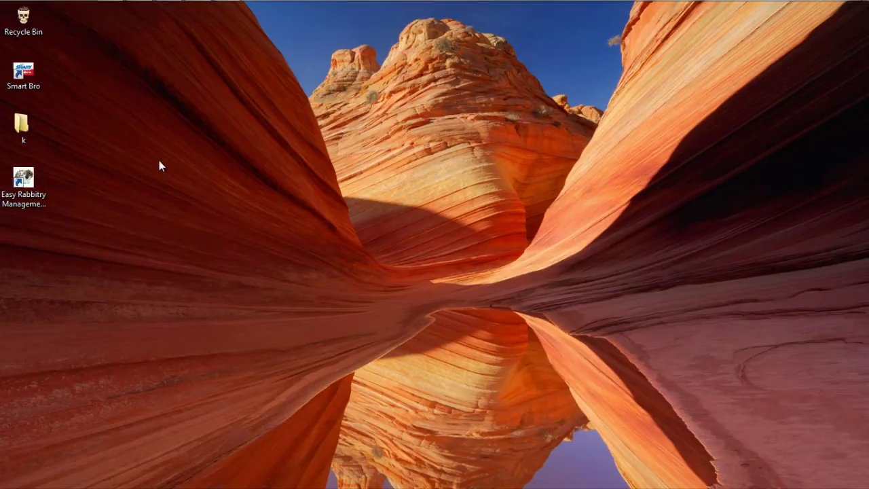
In Explorer, open the inner ERPG109 folder and launch its setup file
click(109, 8)
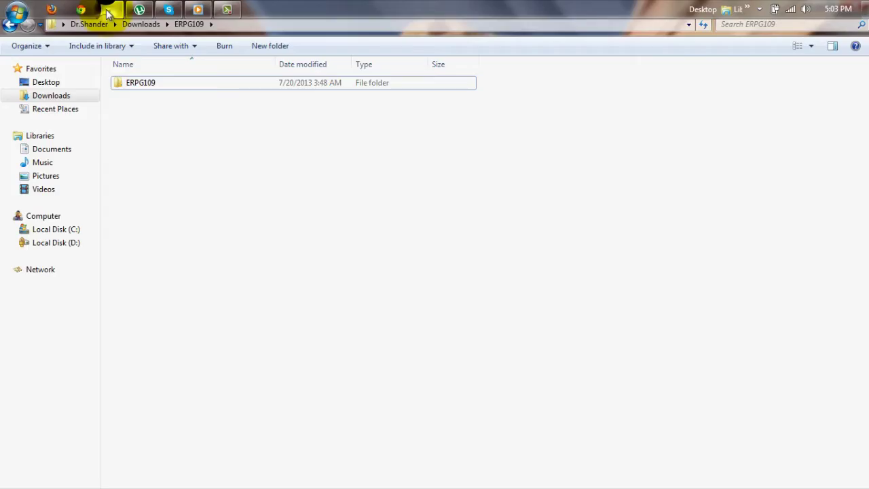
double_click(138, 86)
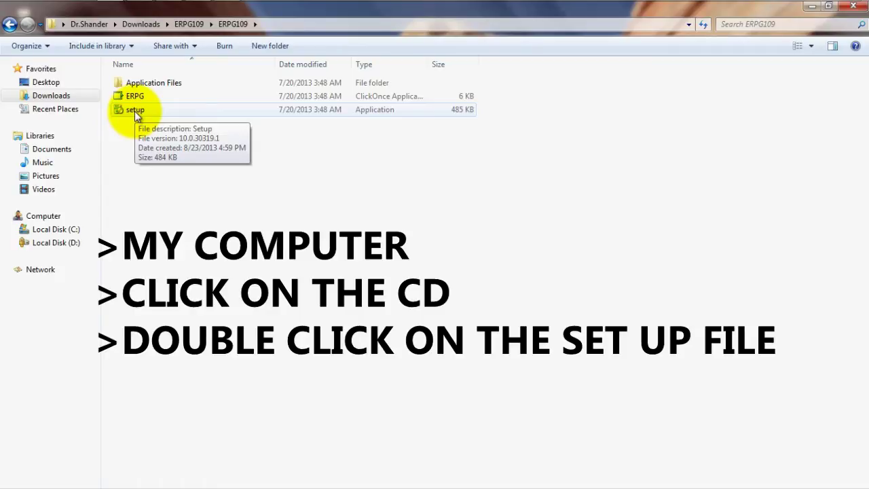
double_click(134, 110)
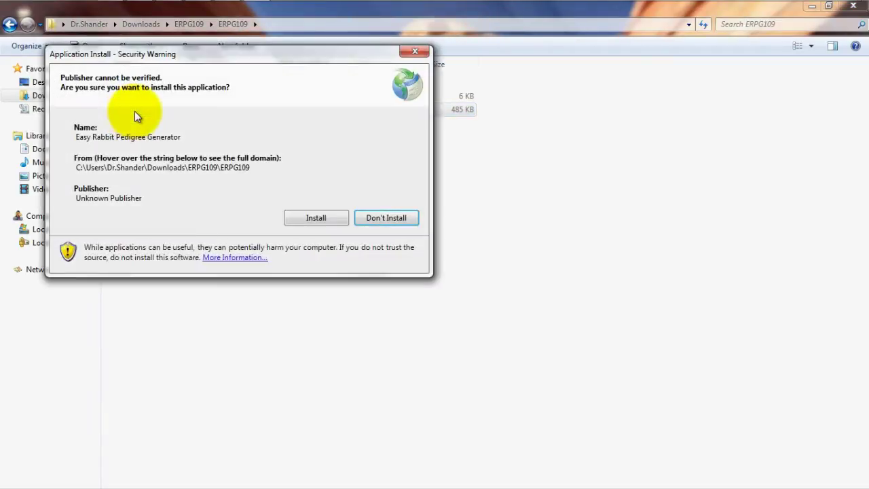
Approve the Easy Rabbit Pedigree Generator installation in the security warning
click(311, 216)
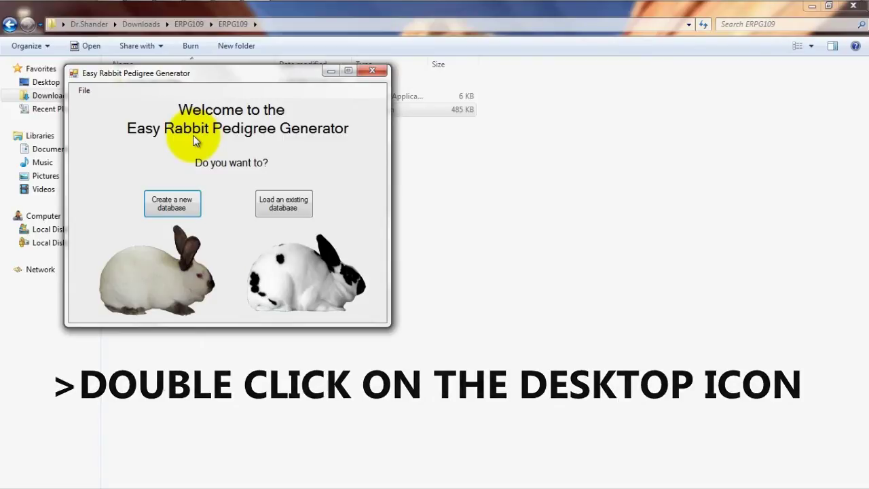
click(536, 336)
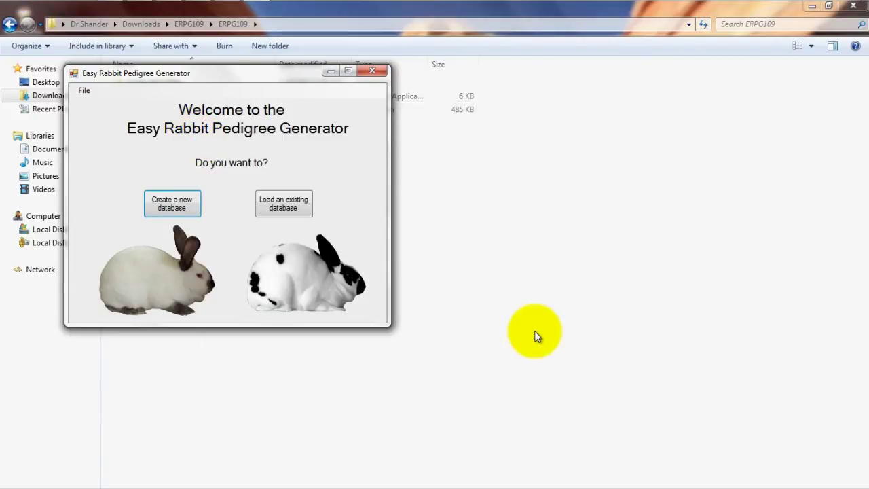
click(13, 8)
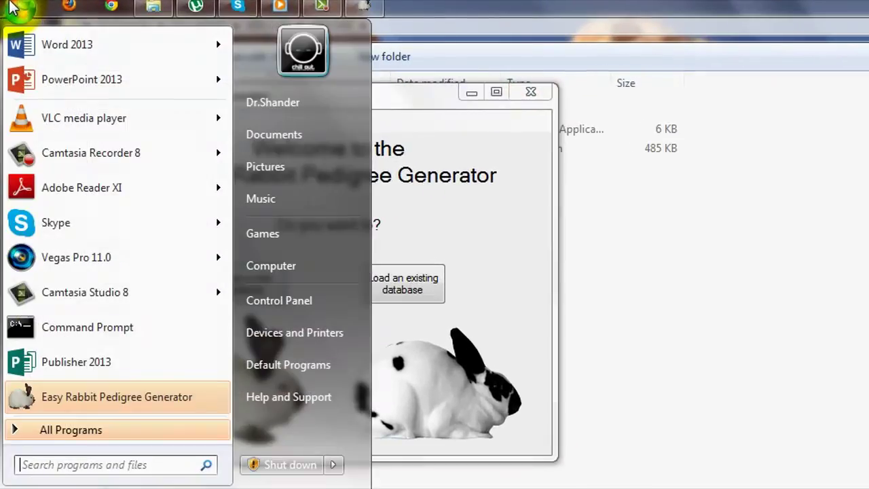
click(74, 427)
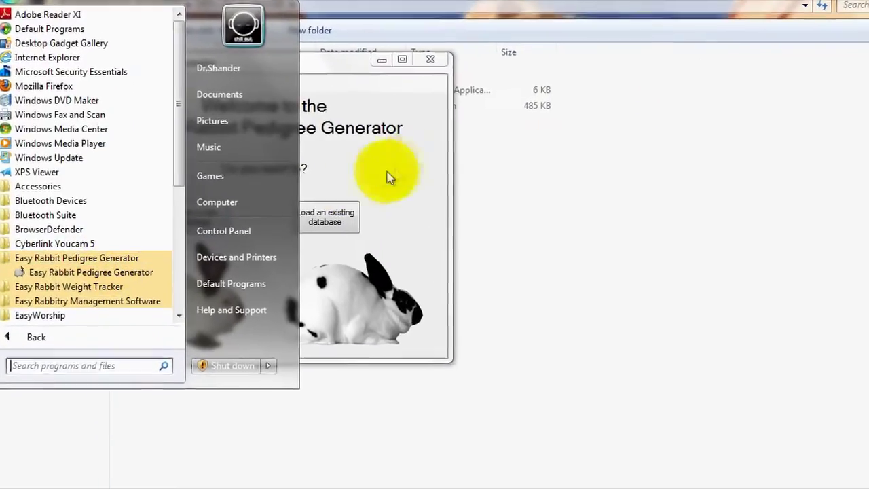
click(523, 241)
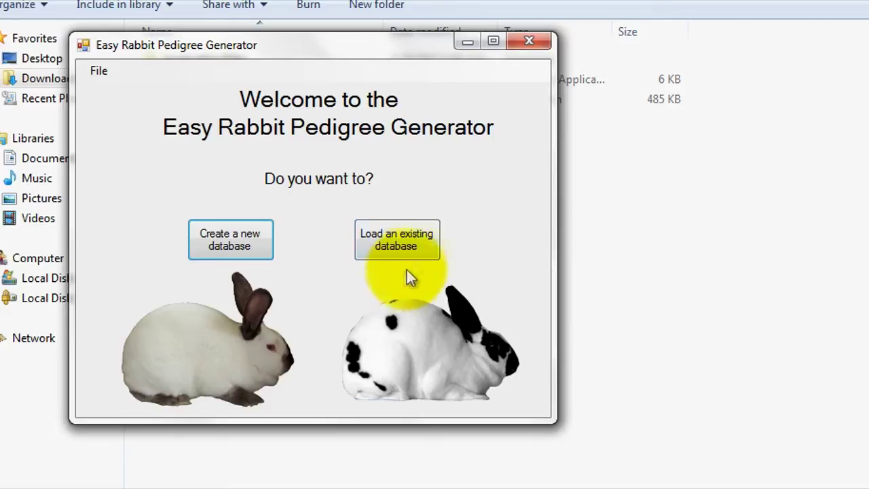
From the welcome window, create a new database named 'ABC Rabbitry'
click(246, 247)
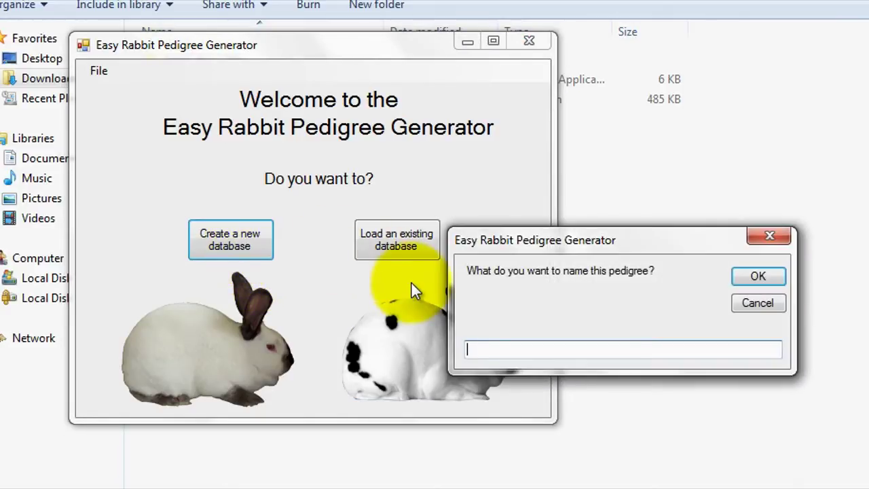
text(ABC Rabbitry)
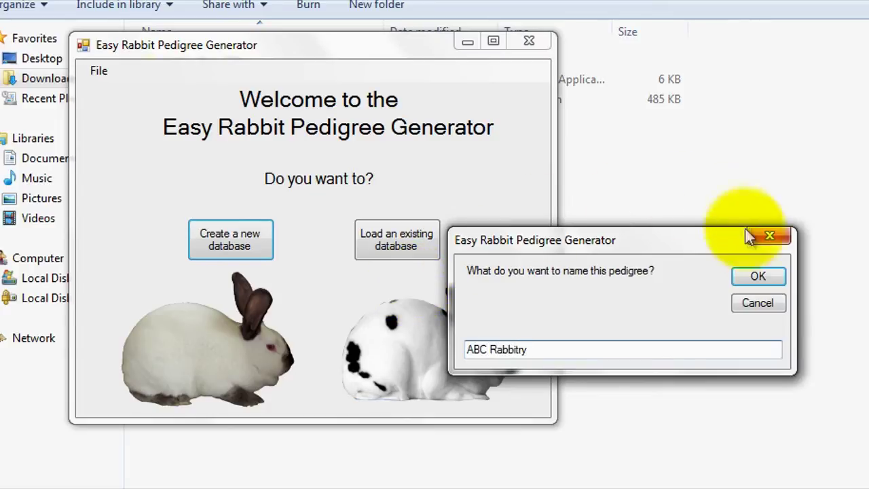
click(754, 277)
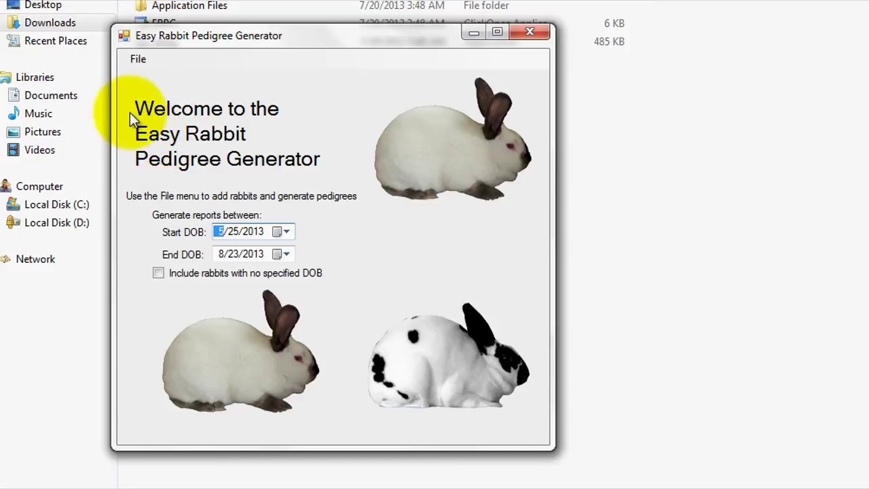
Show the File menu with its Edit Rabbits or Litters submenu
click(141, 64)
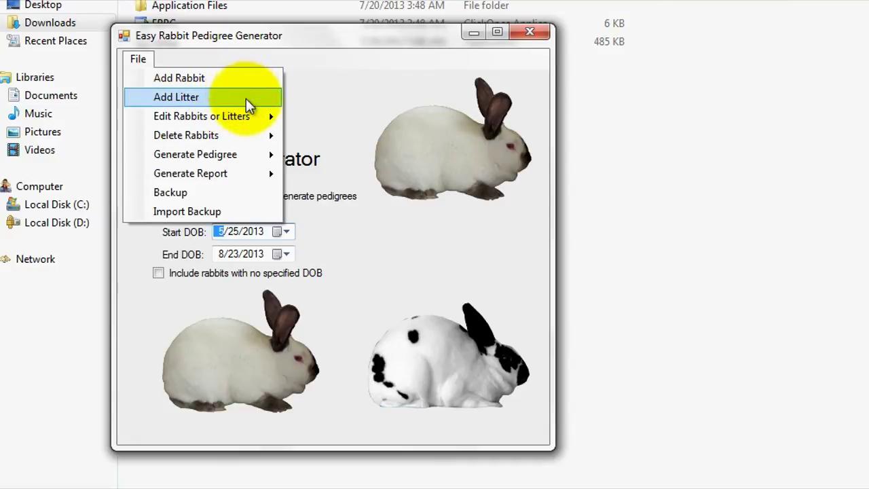
mouse_move(256, 119)
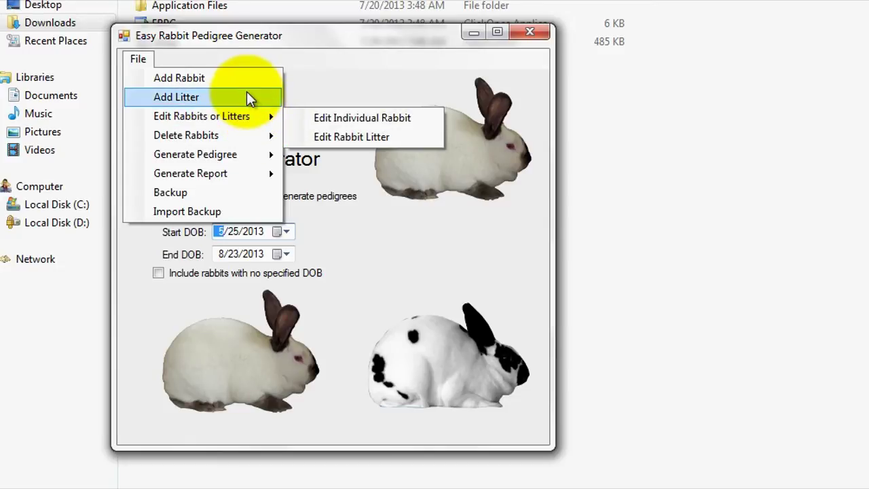
Start adding a rabbit with Name 'thumper' and Ear Tag 't1'
click(178, 78)
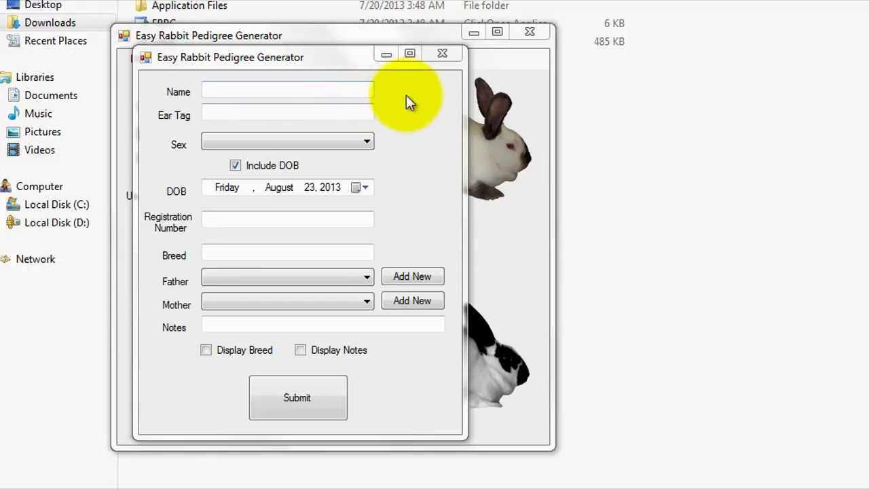
click(371, 88)
text(thu)
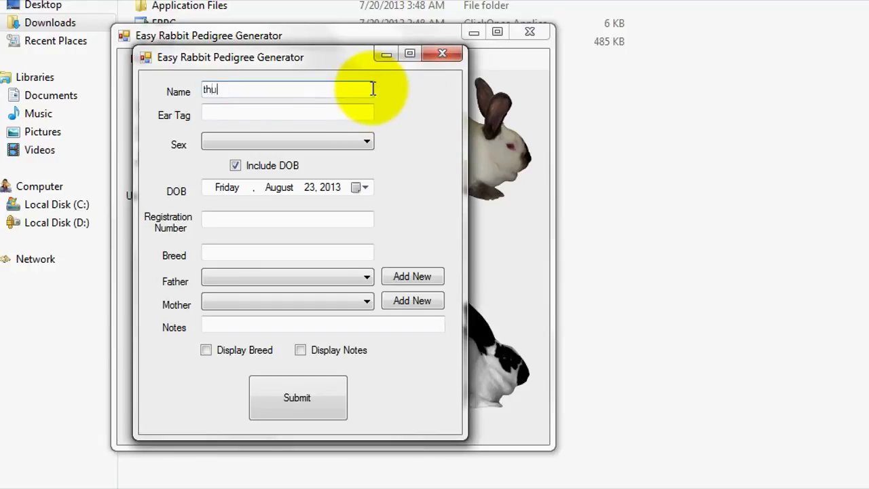
text(mper)
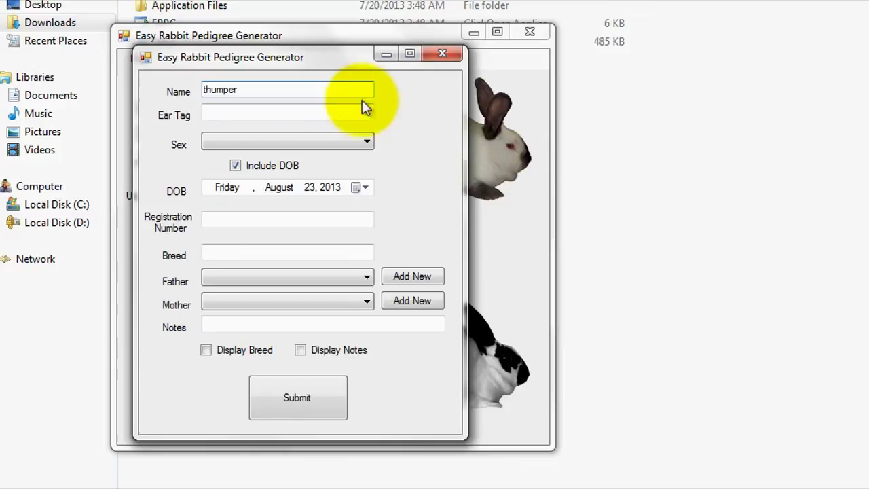
click(364, 111)
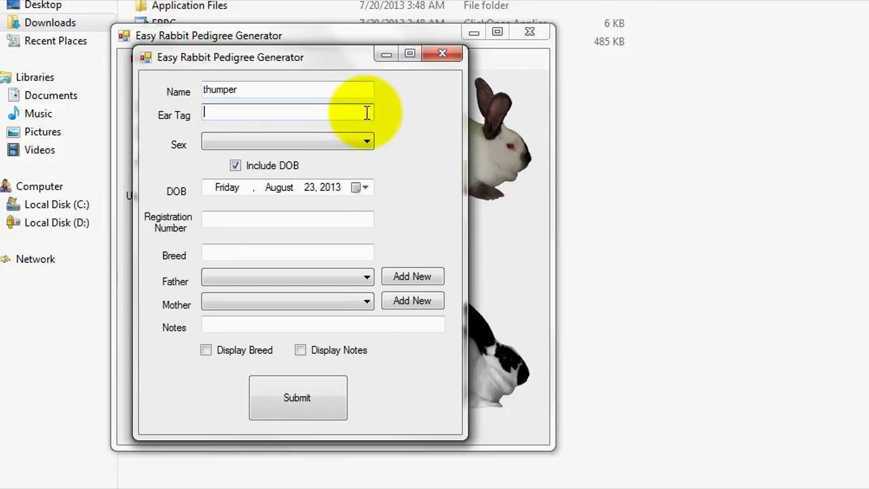
text(t1)
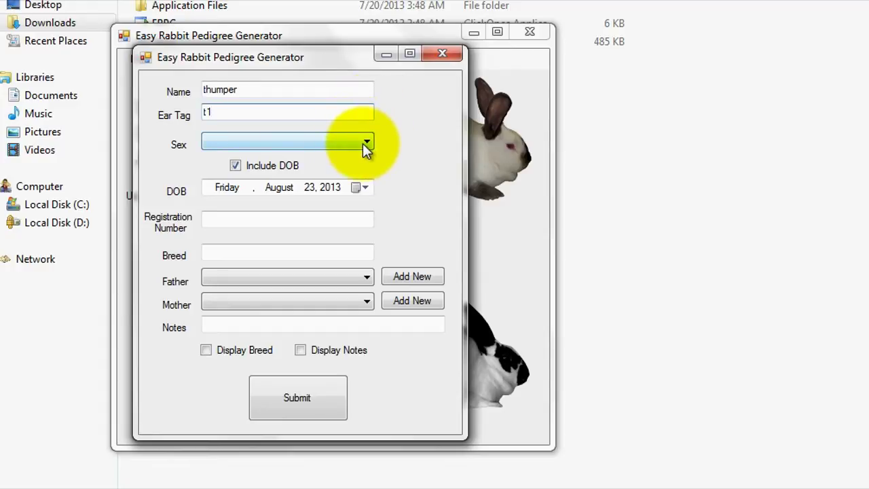
click(362, 144)
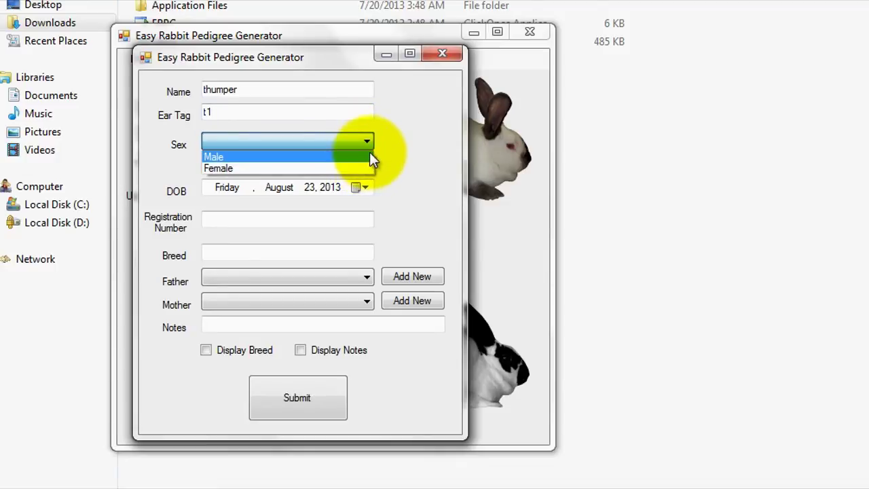
Set thumper's sex to Male and uncheck Include DOB so no birth date is stored
click(361, 157)
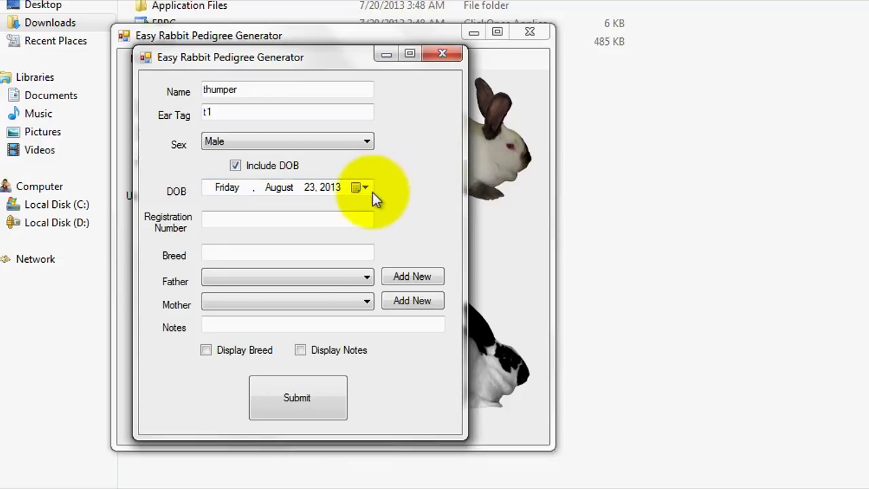
click(370, 190)
click(212, 211)
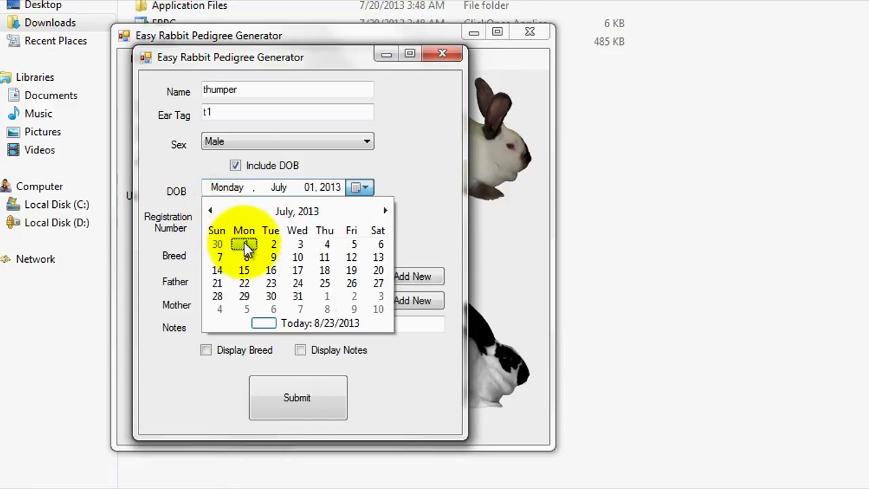
click(244, 244)
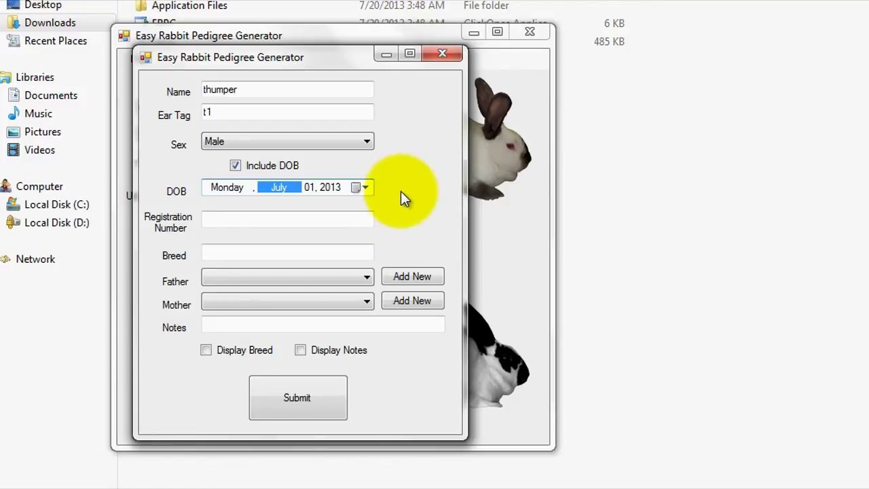
click(235, 167)
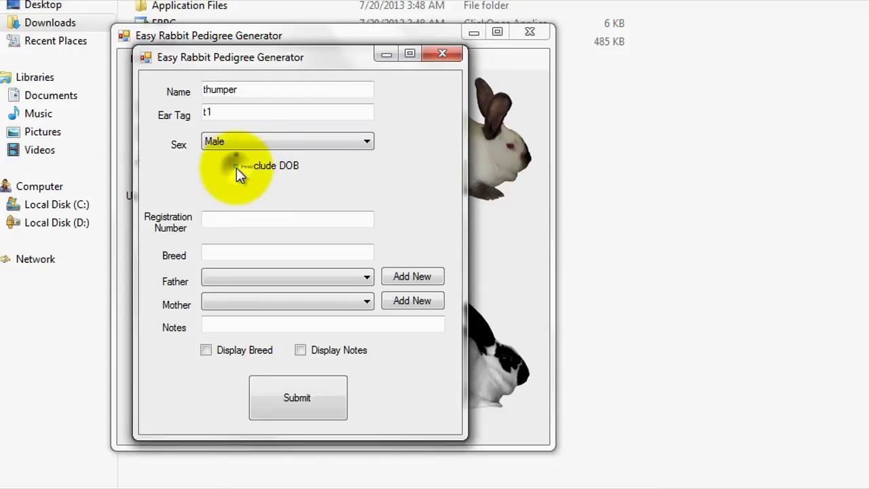
click(263, 218)
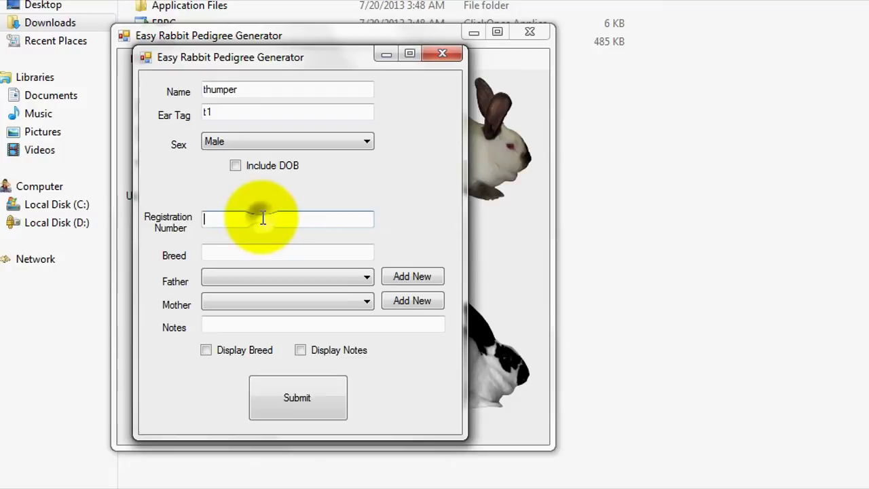
Leave Breed, Father and Notes empty and tick Display Notes
click(367, 249)
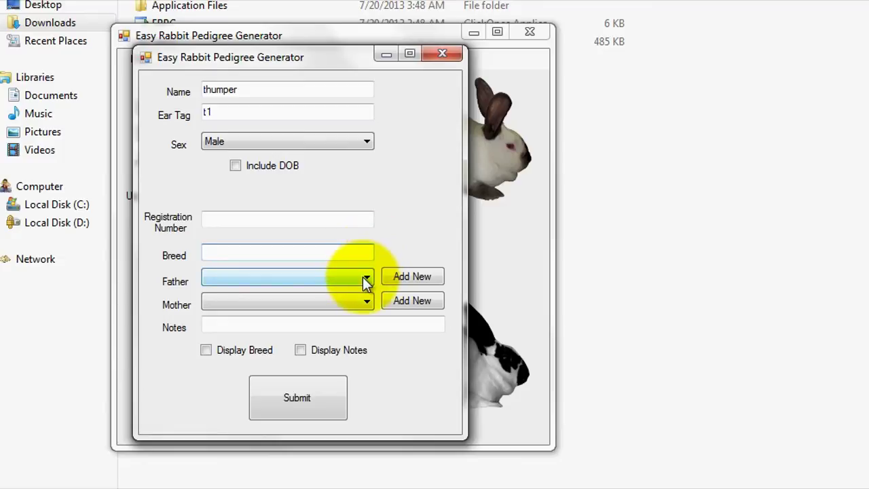
click(368, 278)
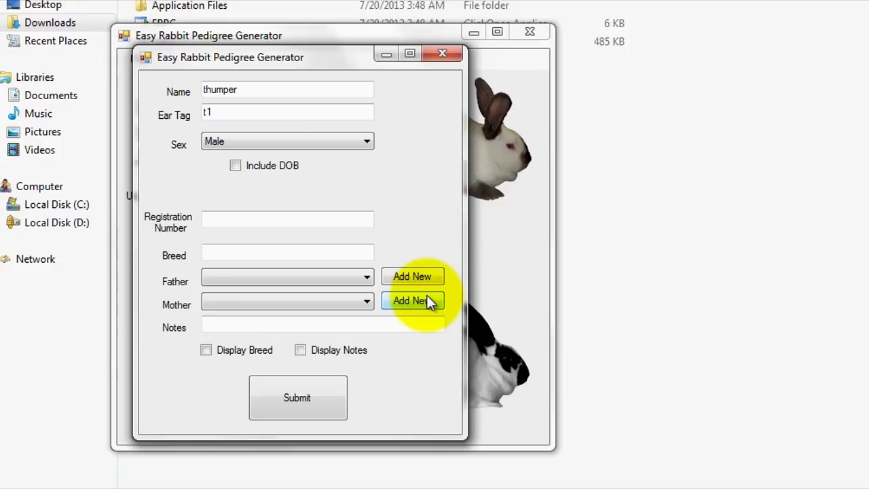
click(324, 324)
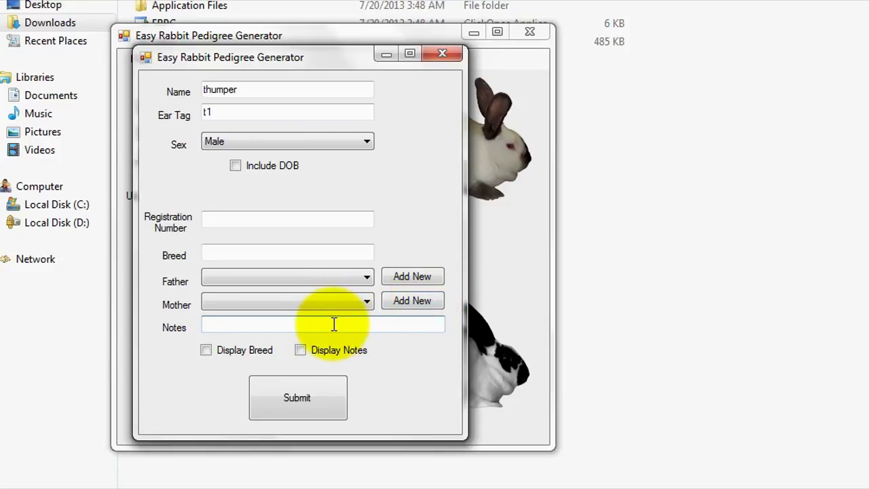
click(302, 352)
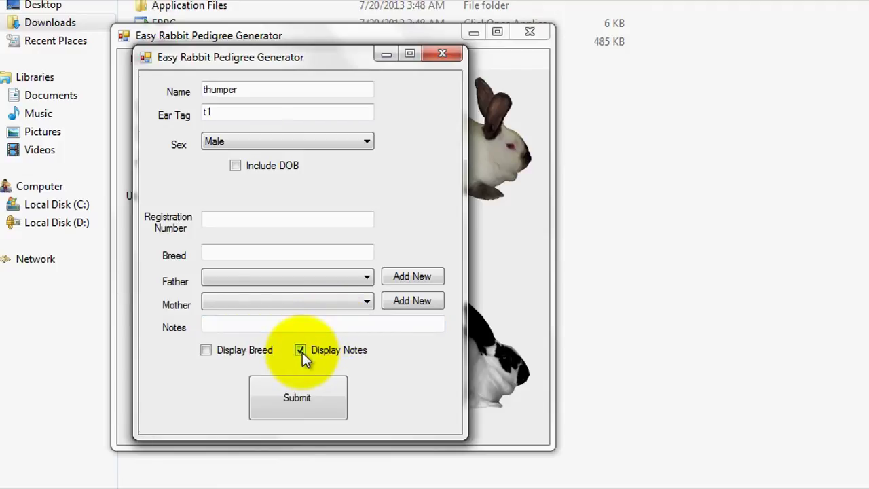
Save thumper, then generate his pedigree through Generate Rabbit Pedigree with 'thumper' selected
click(277, 393)
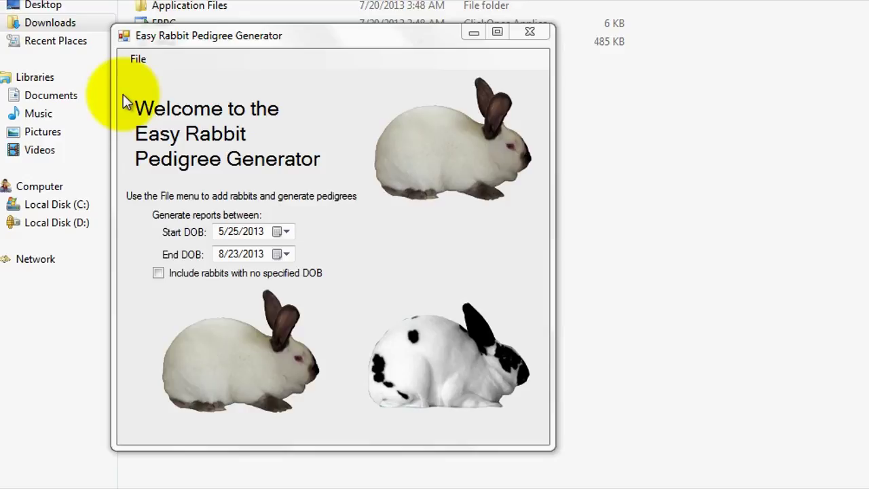
click(134, 58)
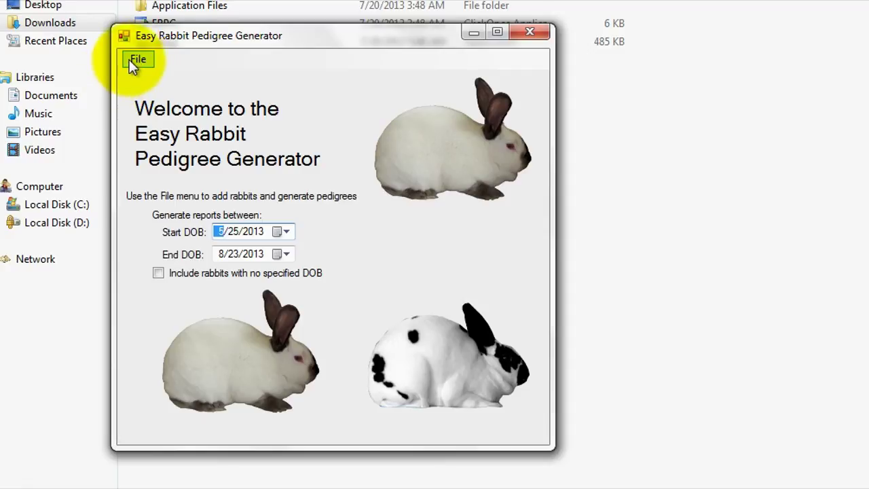
click(129, 59)
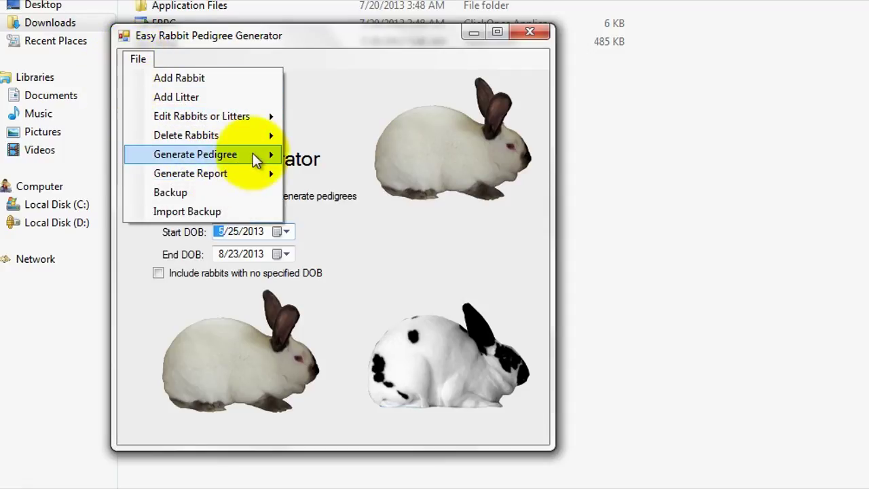
mouse_move(253, 157)
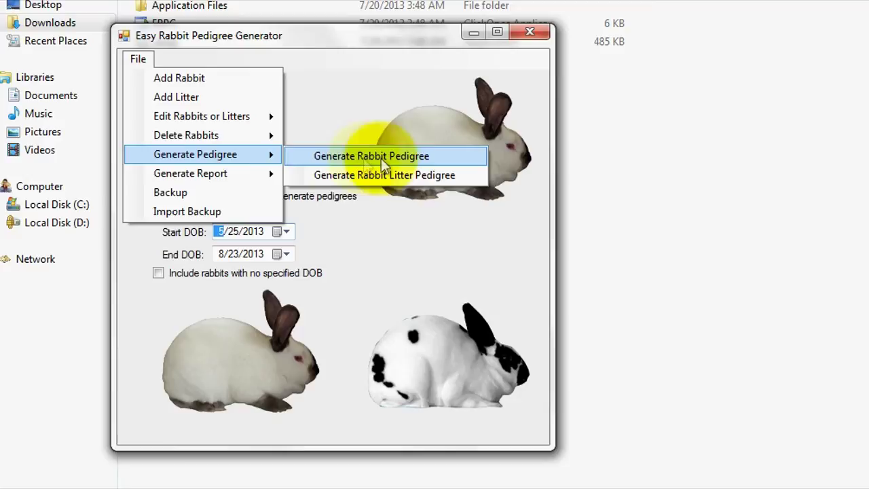
click(400, 158)
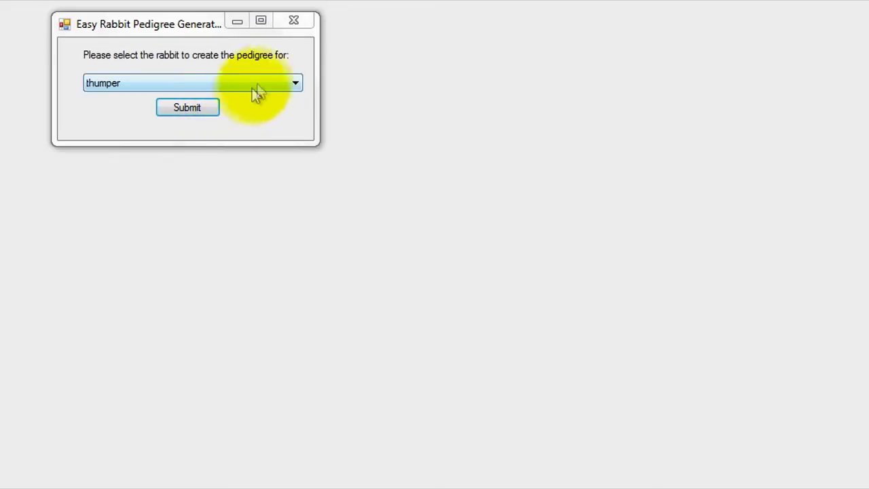
click(229, 83)
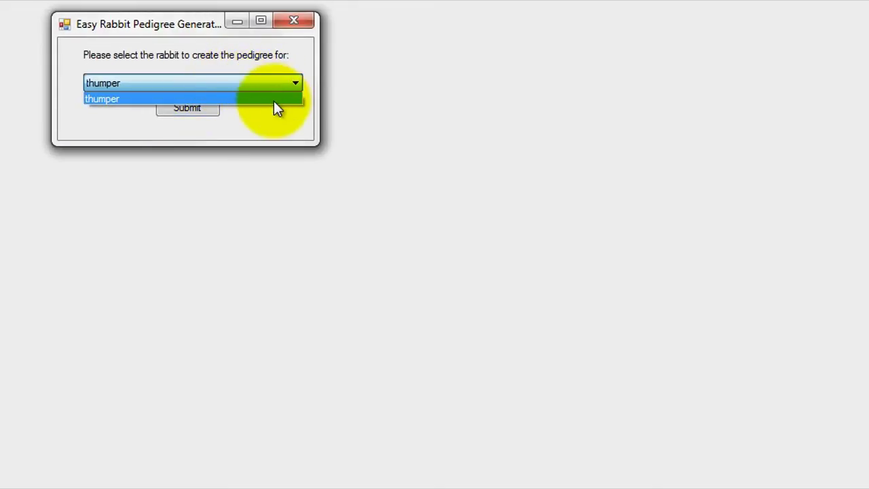
click(277, 101)
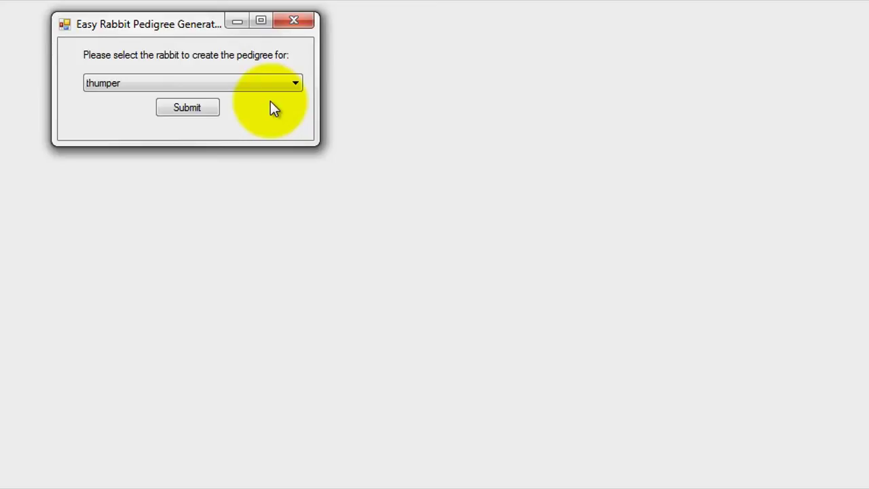
click(184, 112)
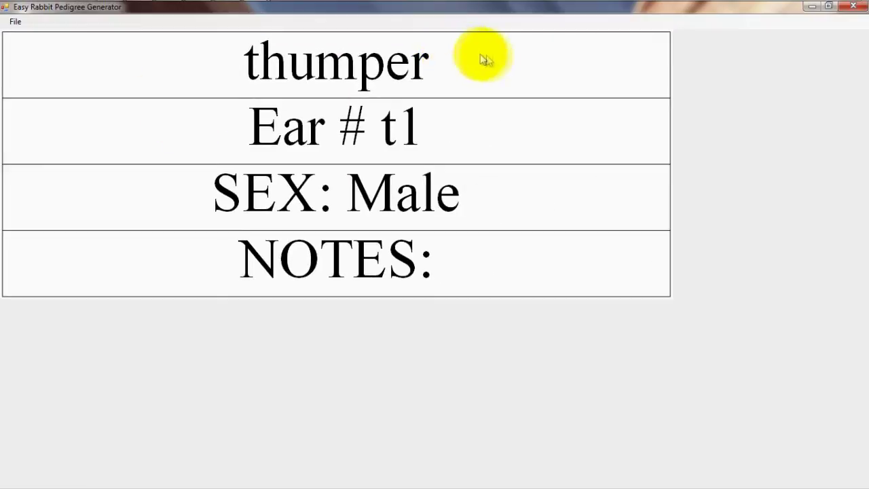
Look over the pedigree's Save To PDF and Print options, then close the pedigree window
click(14, 21)
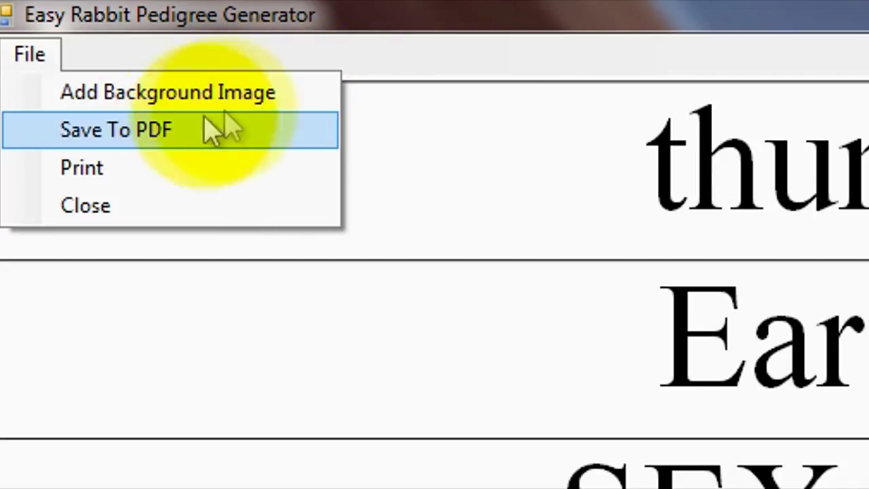
click(466, 81)
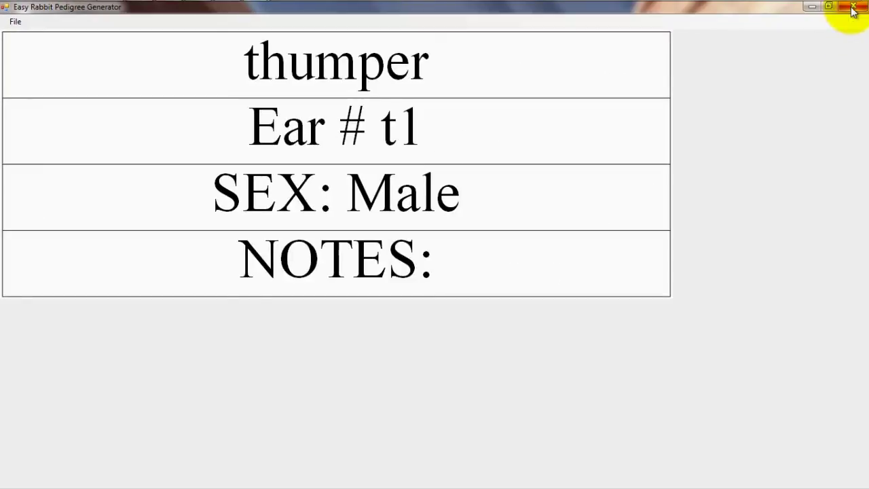
click(852, 8)
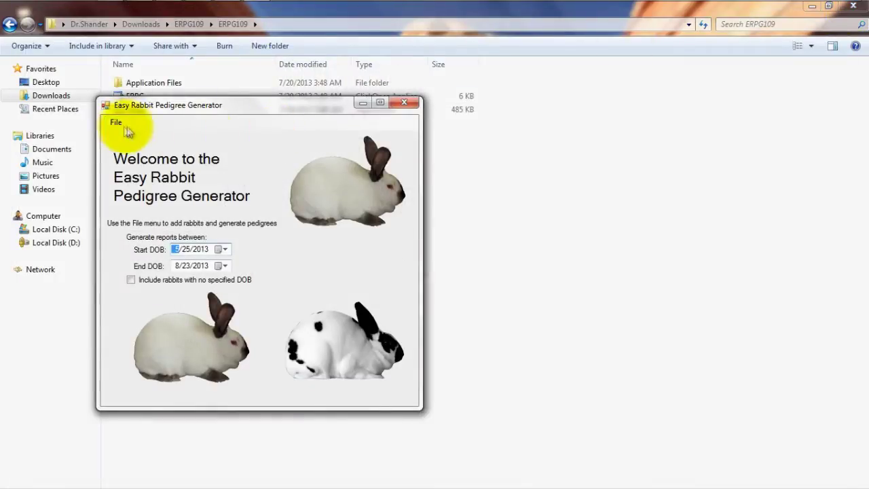
Browse the File menu's Edit, Delete, Generate Pedigree and Generate Report submenus
click(116, 123)
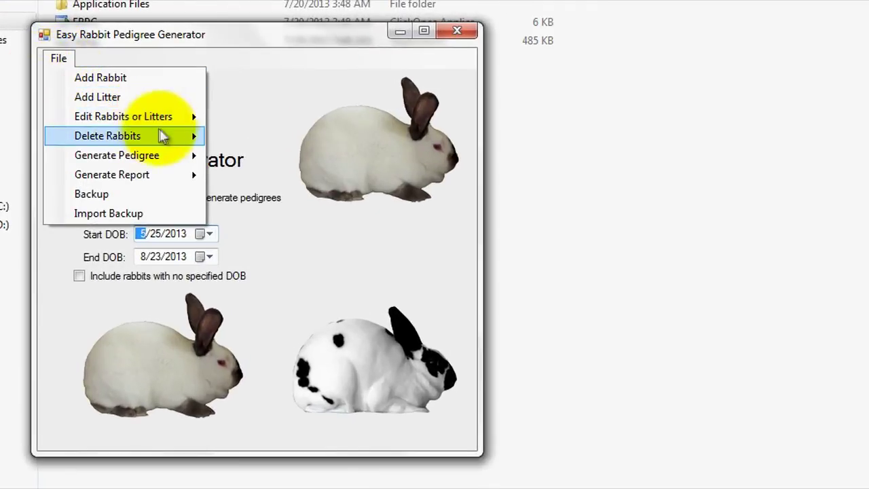
mouse_move(178, 122)
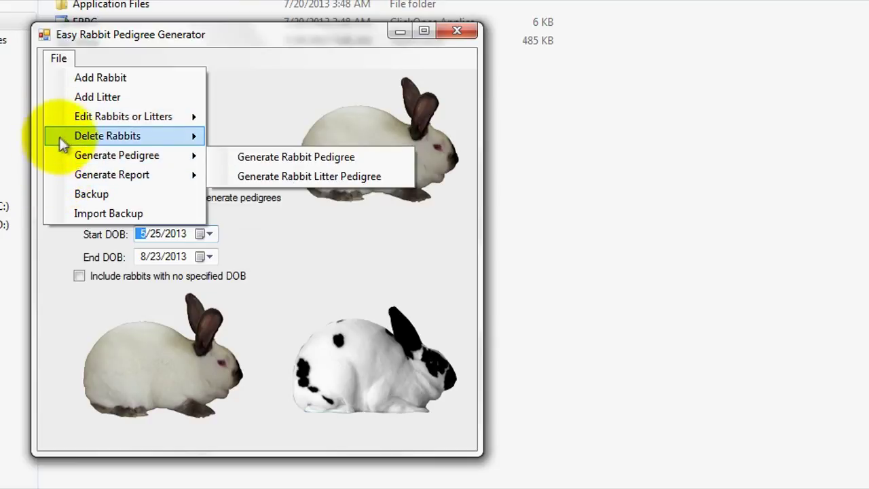
mouse_move(65, 112)
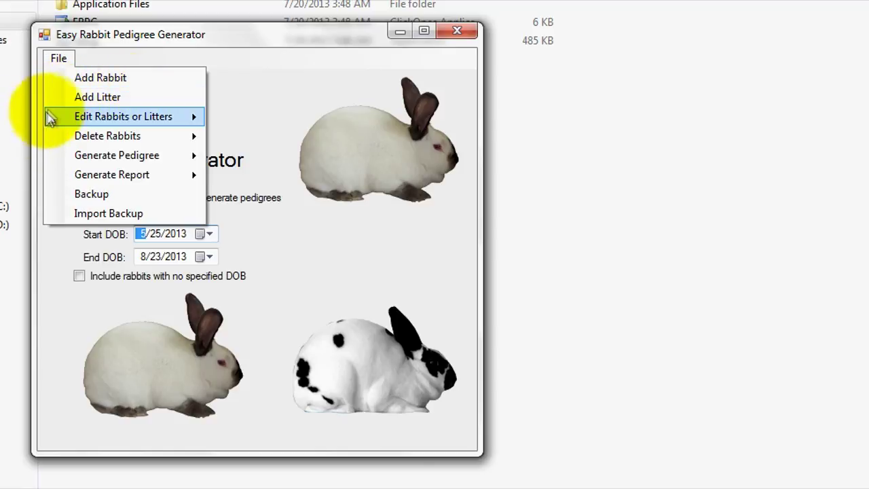
mouse_move(45, 150)
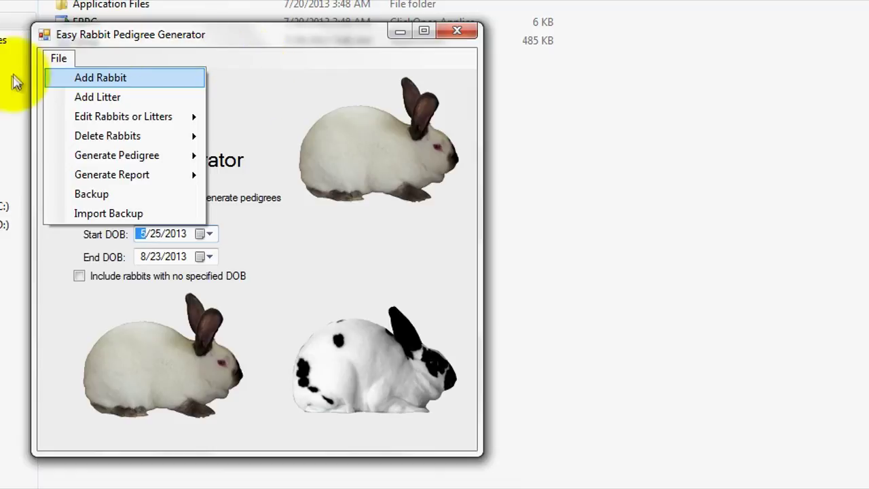
mouse_move(143, 180)
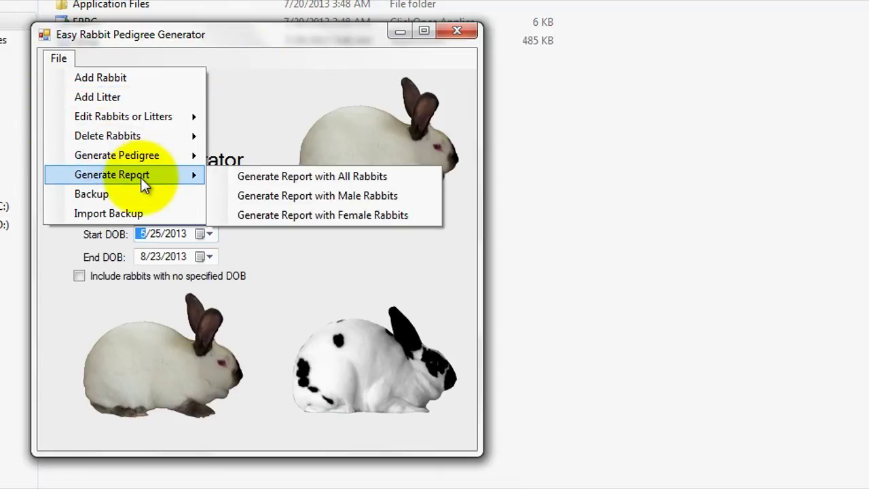
Include rabbits with no specified DOB and set the report range from 1/1/2013 to 1/12/2013
click(286, 129)
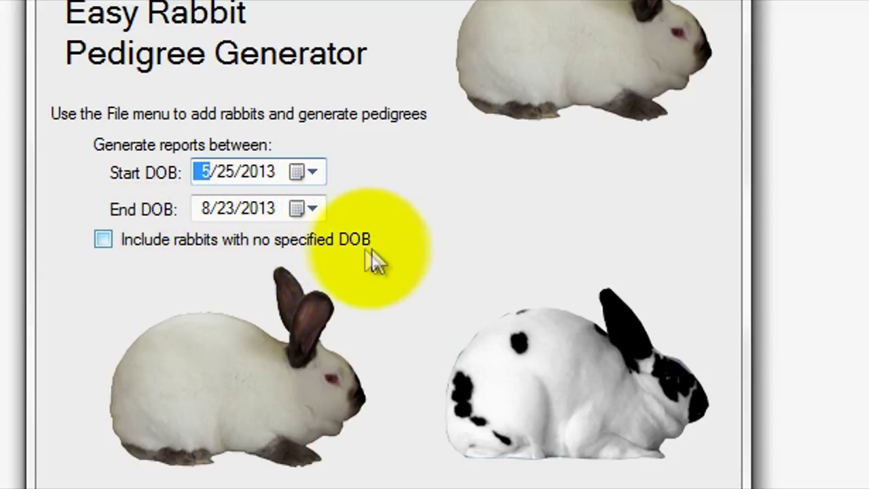
click(104, 242)
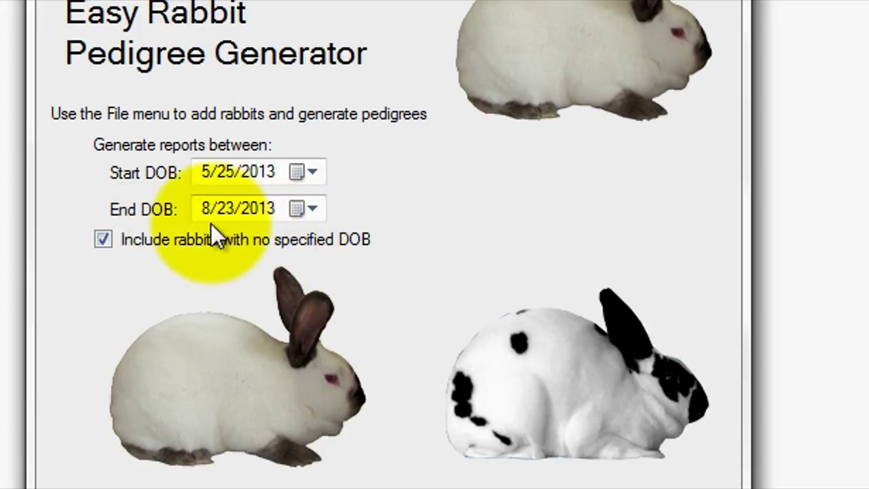
click(206, 172)
text(1)
key(Right)
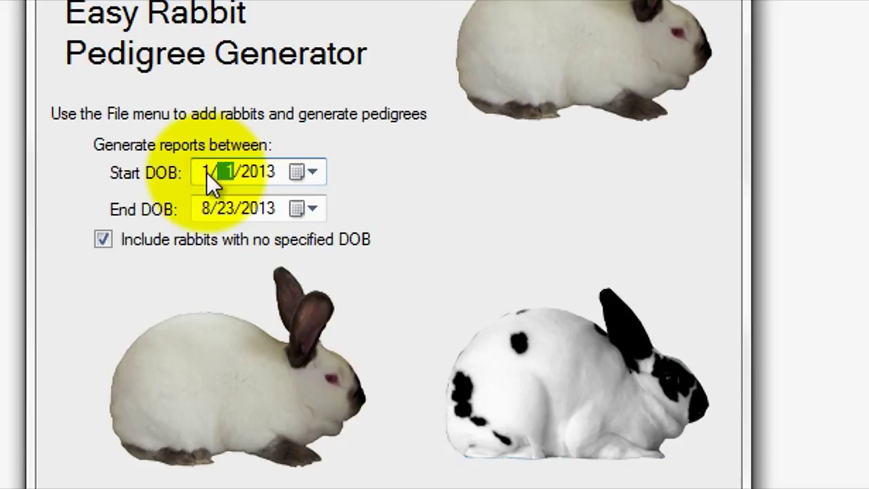
click(207, 205)
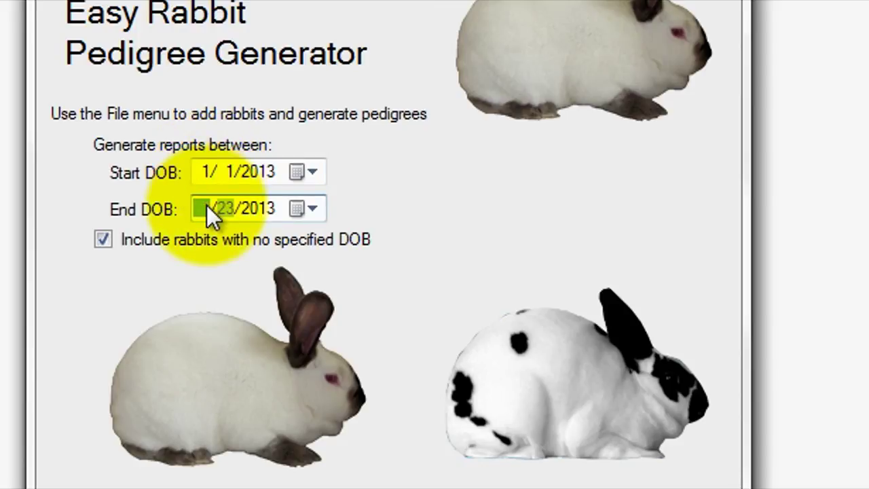
text(1)
key(Right)
text(12)
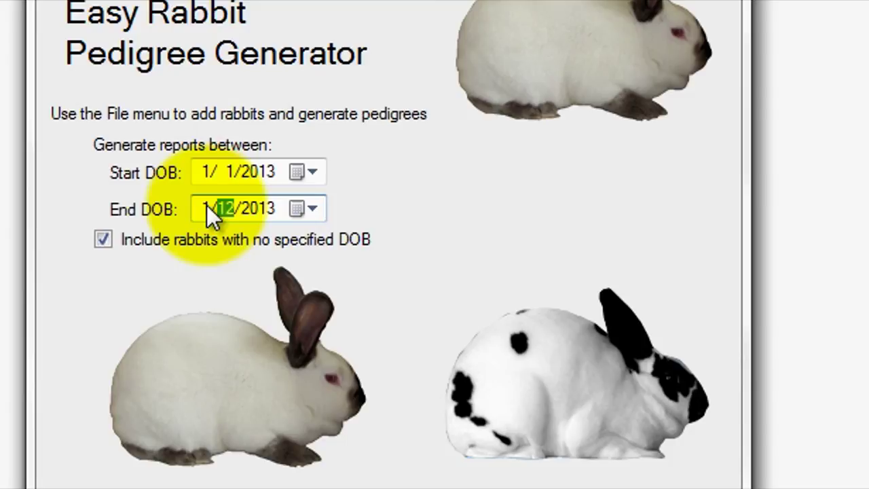
Generate the Rabbit Report with all rabbits for January 1–12, 2013
click(102, 47)
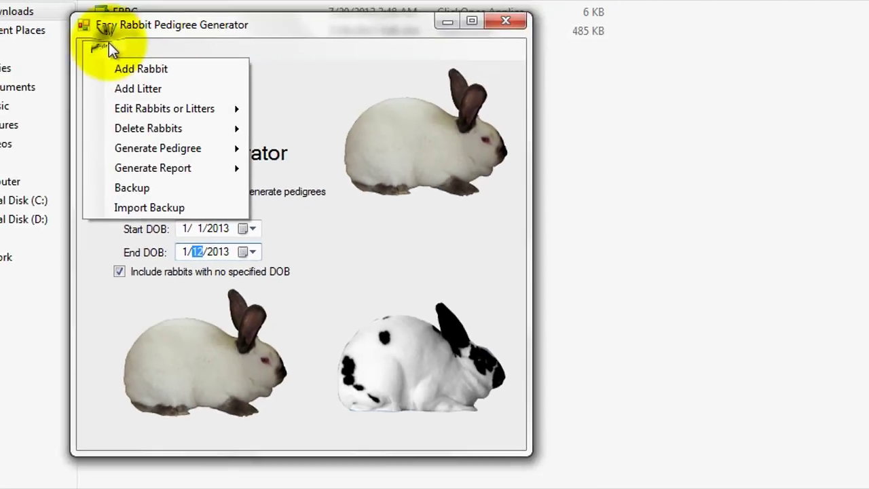
mouse_move(163, 171)
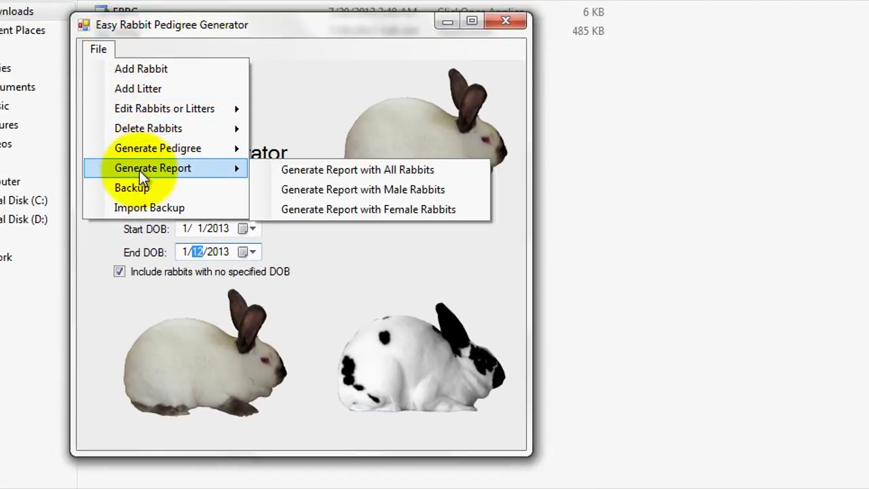
click(329, 175)
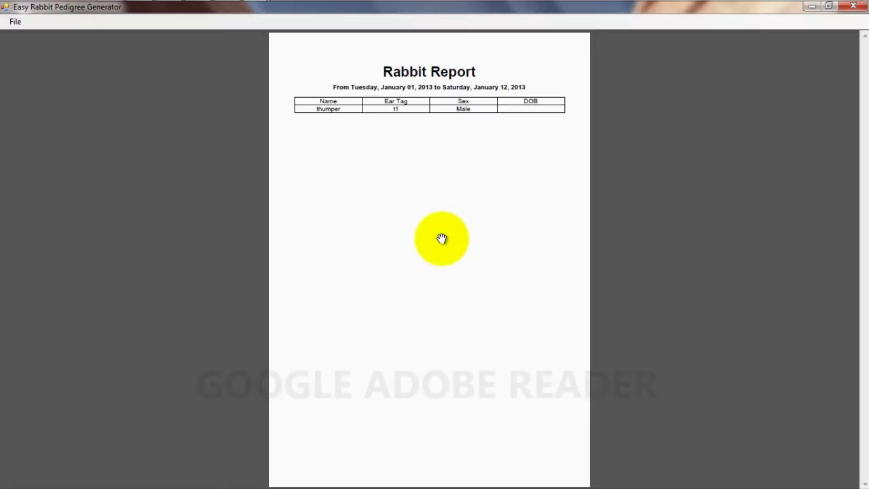
Close the report and back up the database to My Documents
click(852, 6)
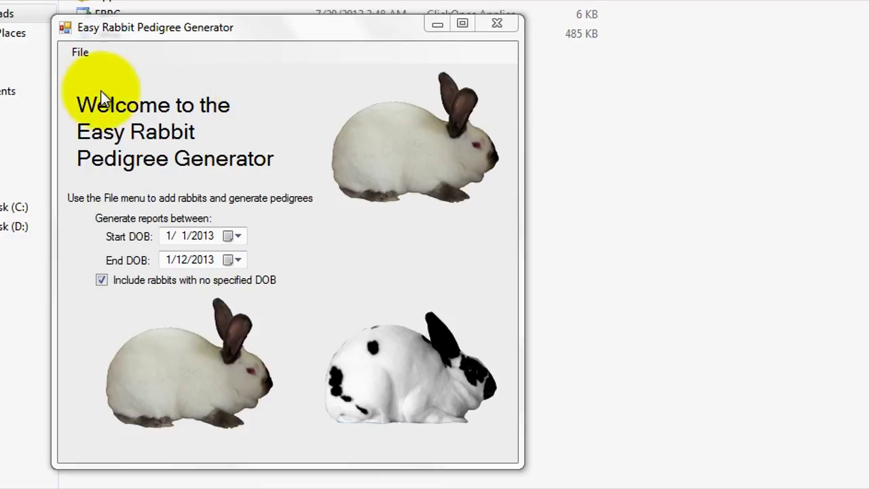
click(78, 58)
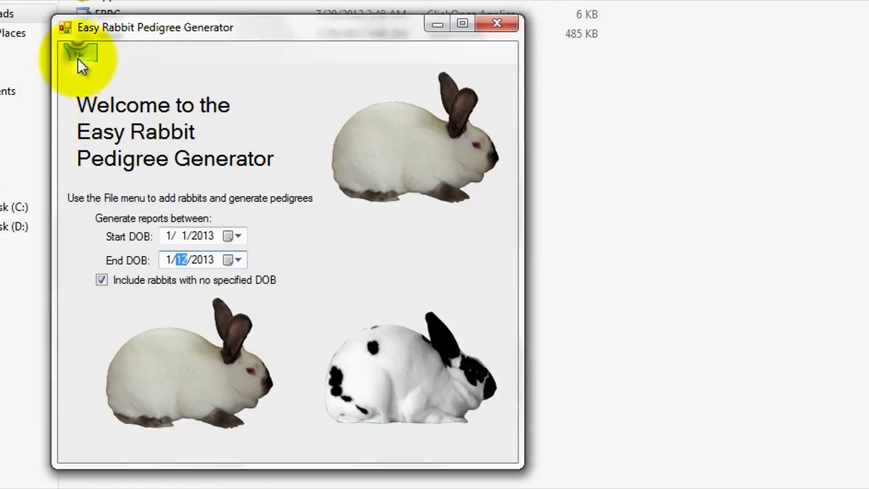
click(77, 58)
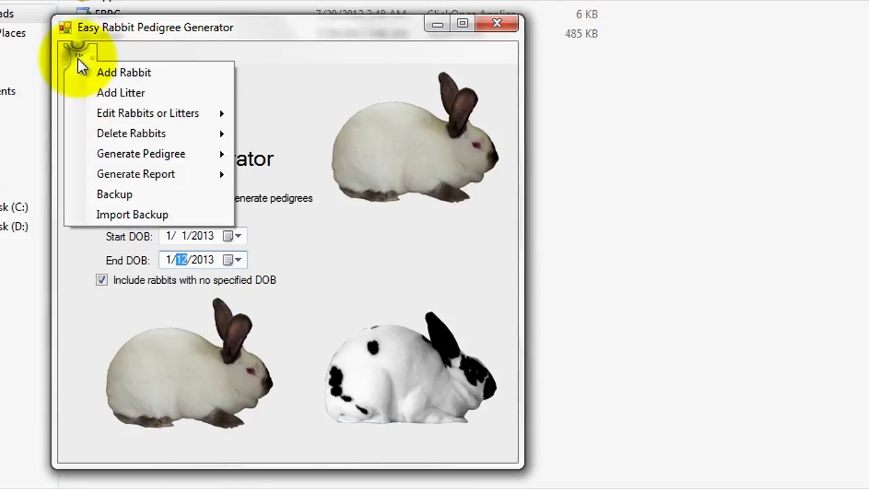
click(92, 200)
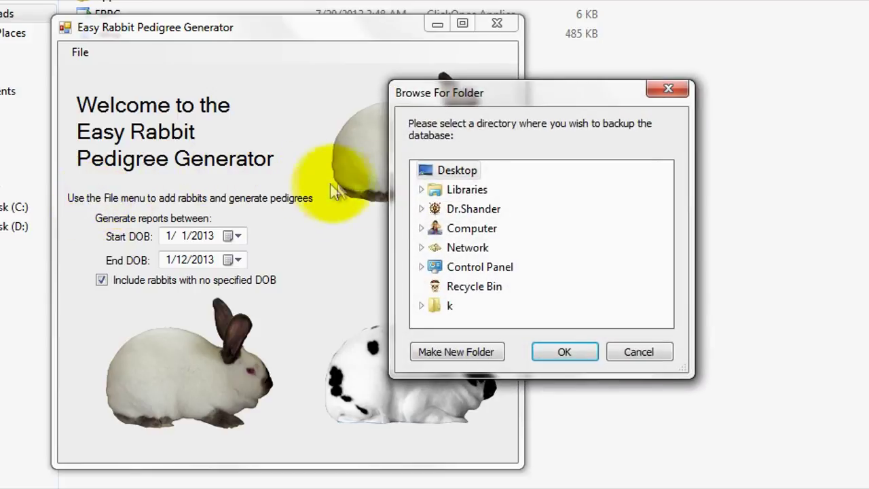
click(422, 228)
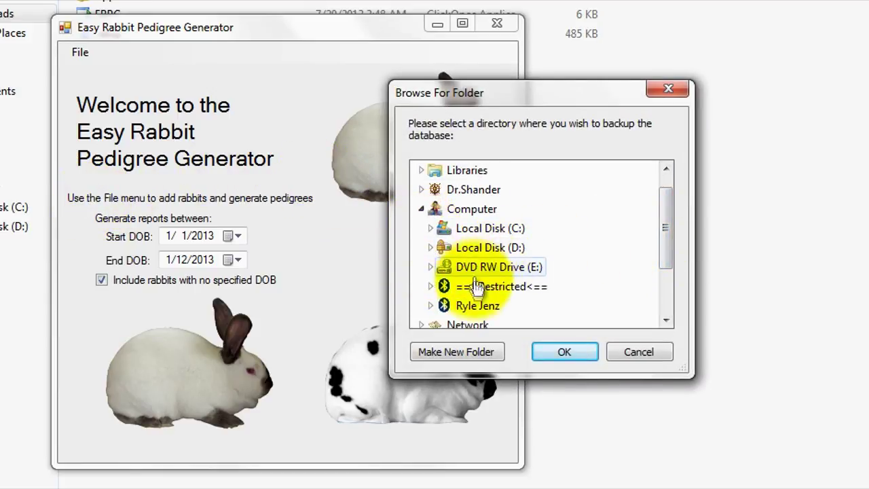
drag(668, 229, 667, 226)
click(422, 189)
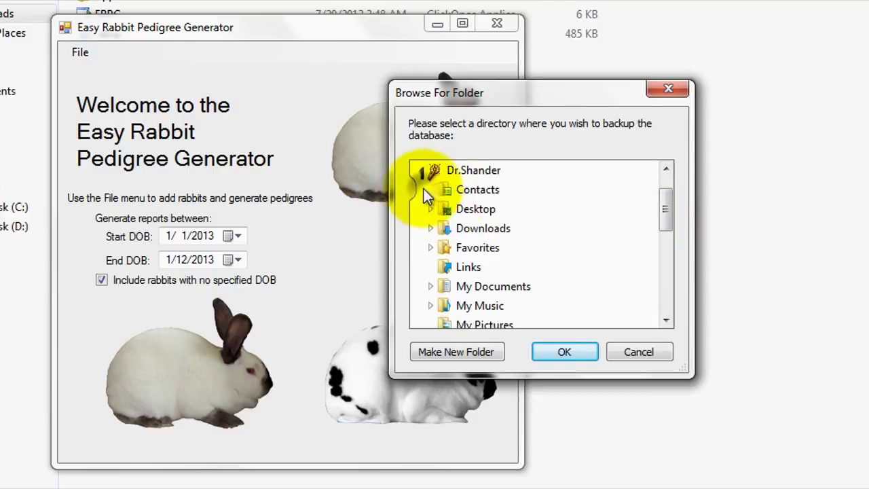
click(483, 286)
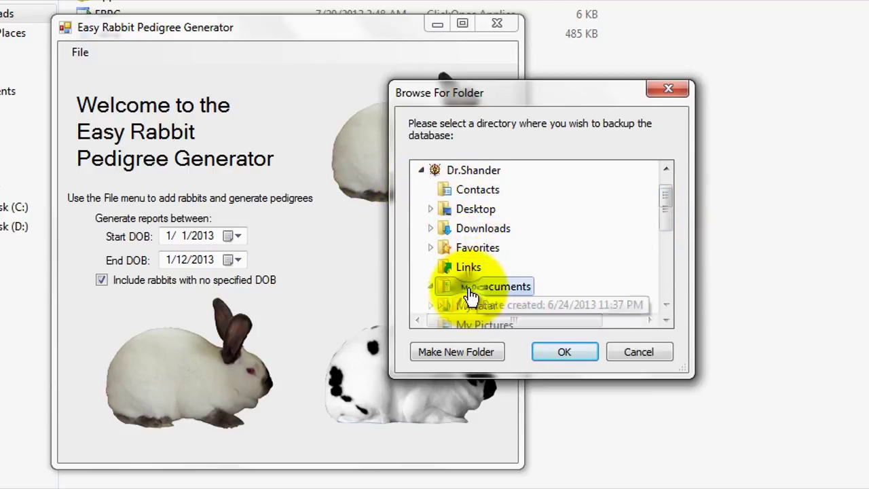
click(562, 352)
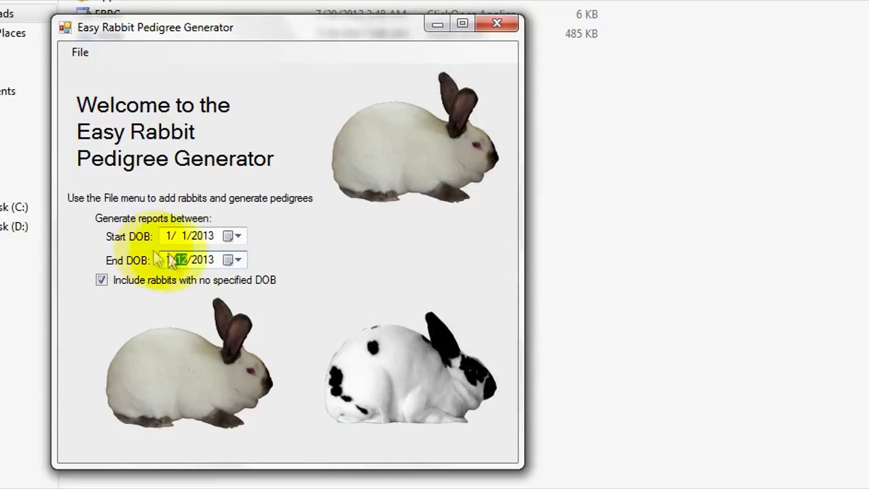
Import the ABC Rabbitry database backup from My Documents
click(80, 54)
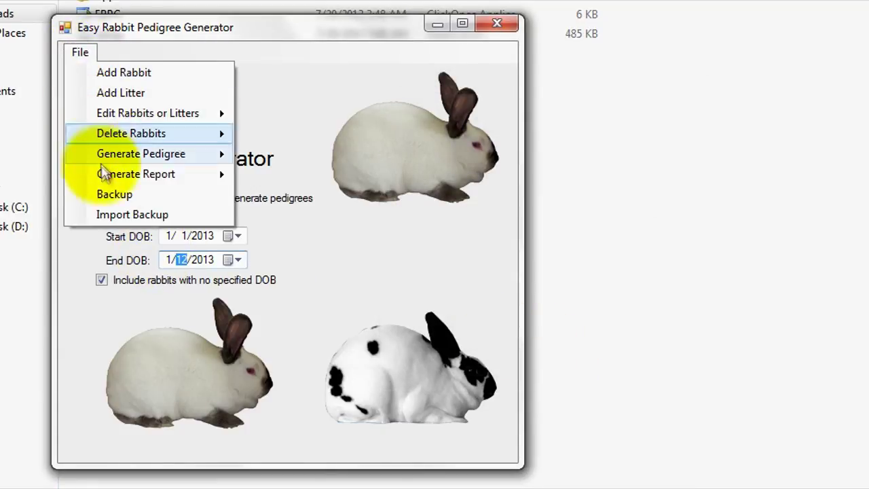
click(108, 219)
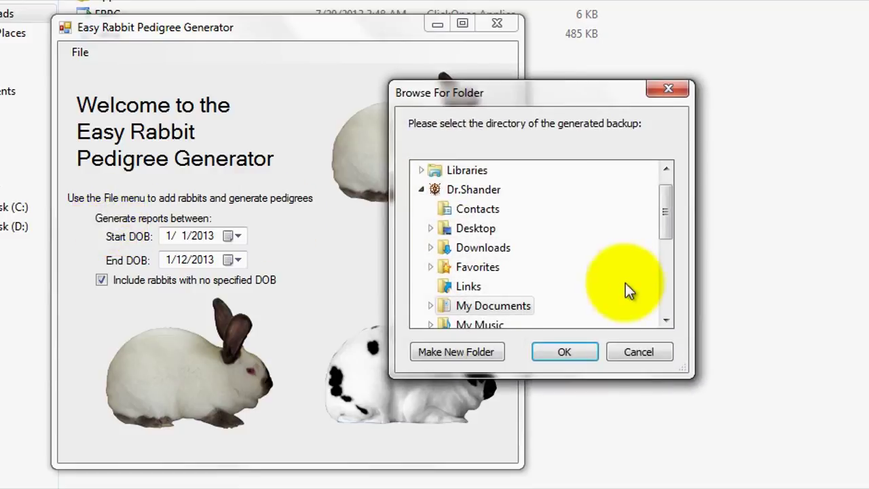
double_click(485, 306)
click(497, 305)
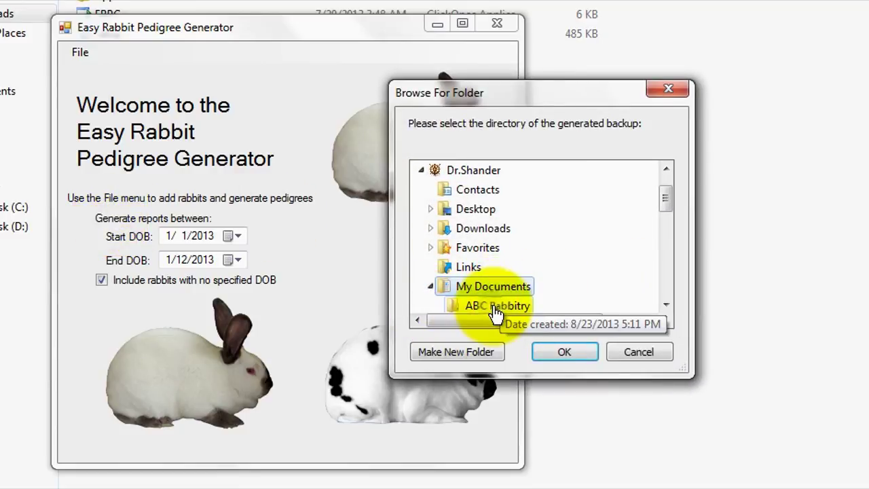
click(565, 351)
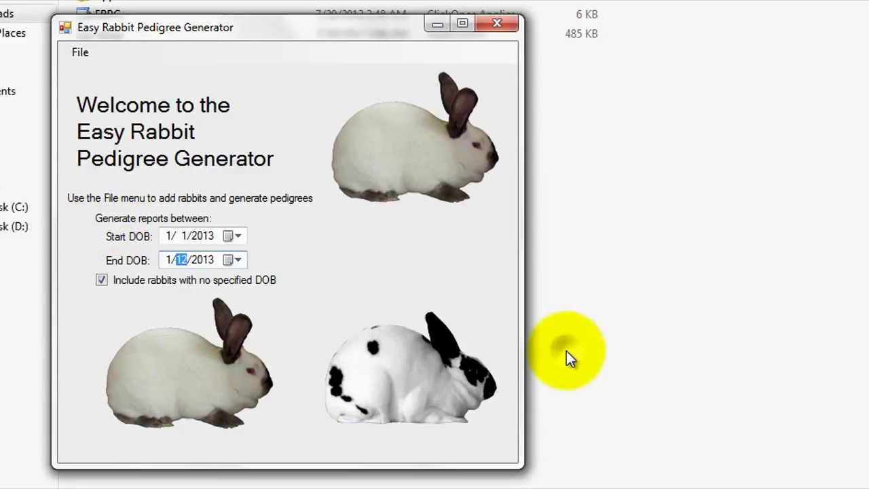